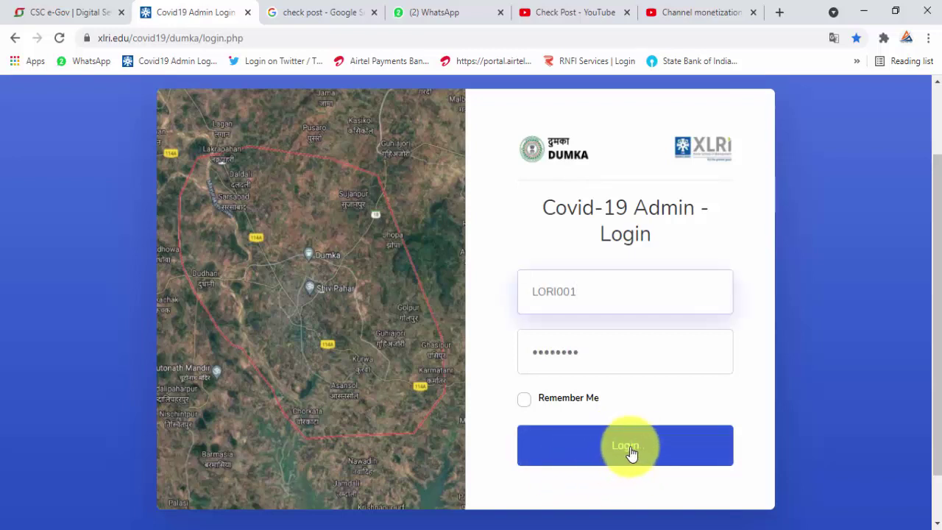
Log in to the Covid-19 admin portal with the filled-in credentials and open the Check Point Entry form.
left_click(614, 453)
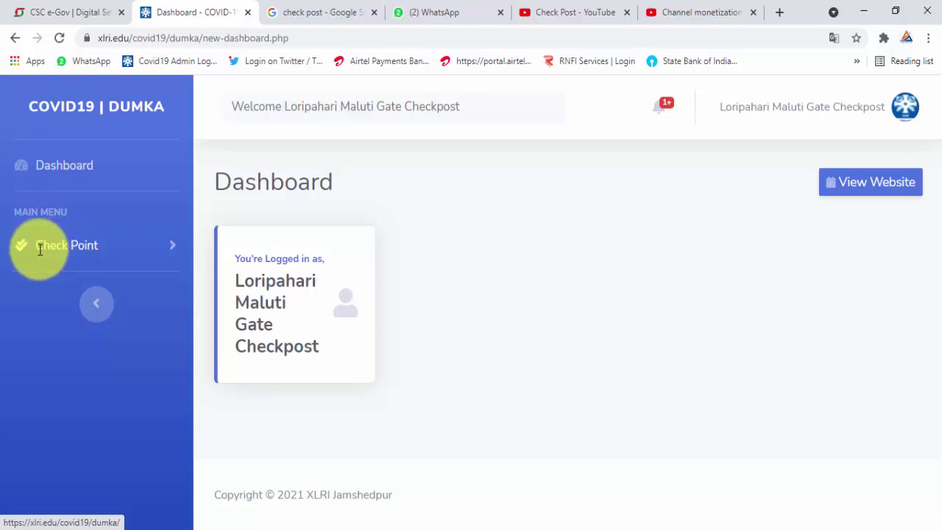
left_click(99, 245)
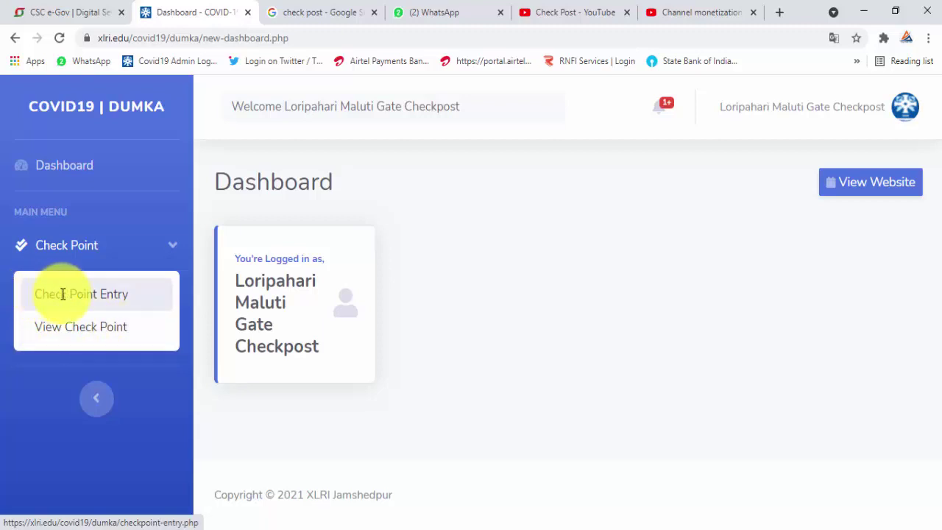
left_click(118, 295)
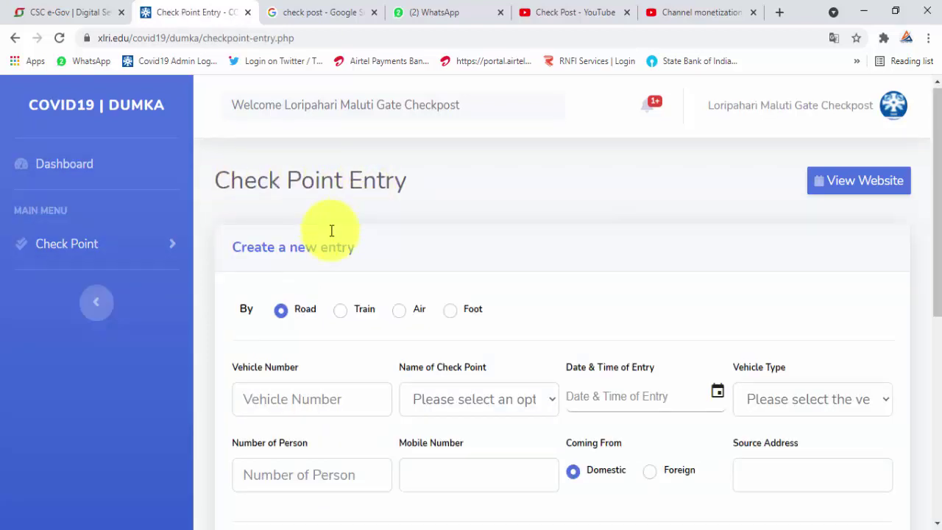
Set the new entry's travel mode to Road and choose Dumka Railway Station as the check point name.
left_click(281, 312)
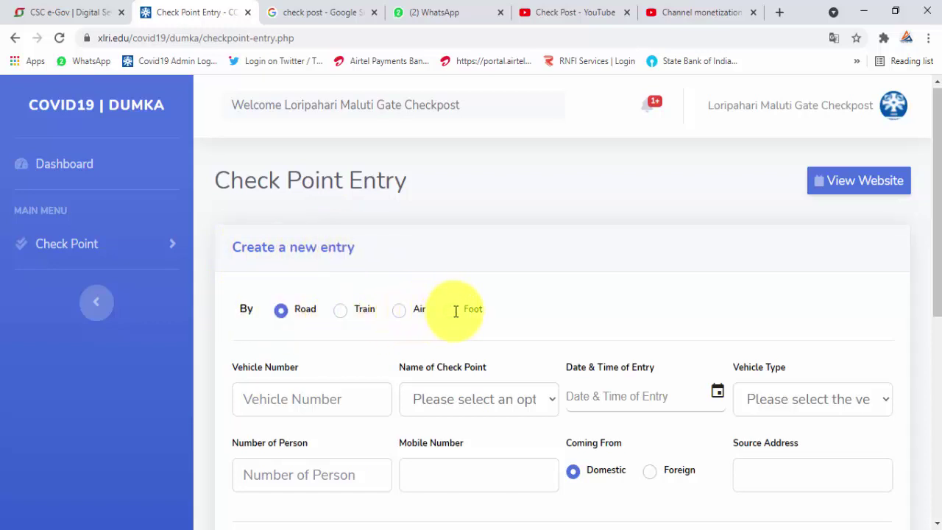
scroll(882, 265, "down", 3)
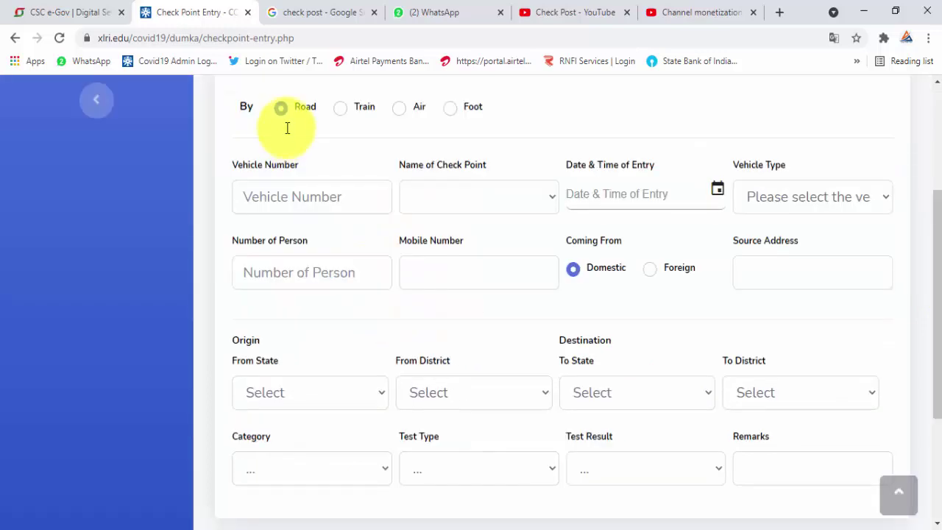
left_click(282, 108)
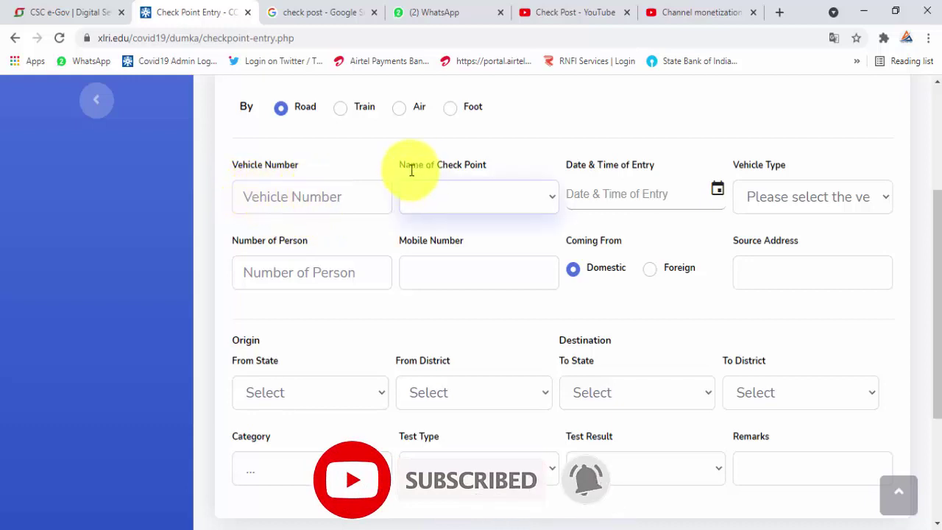
left_click(550, 196)
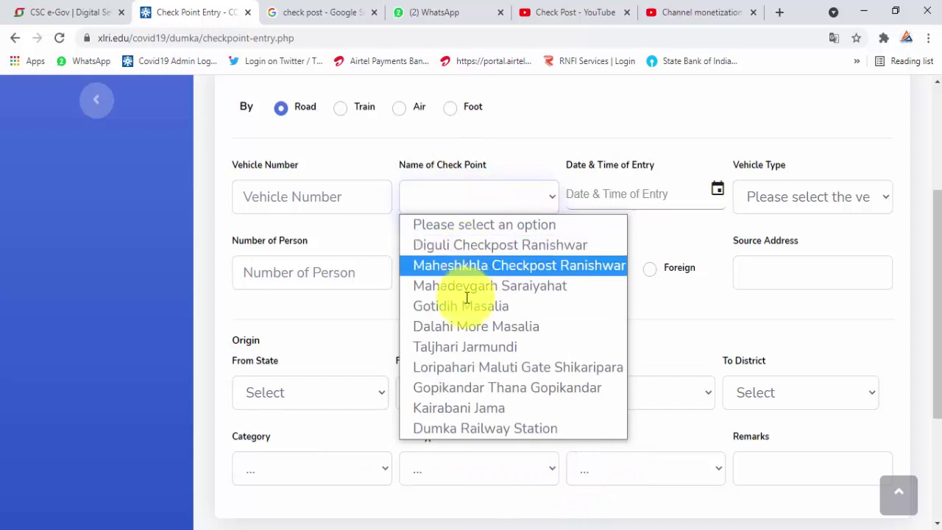
left_click(452, 429)
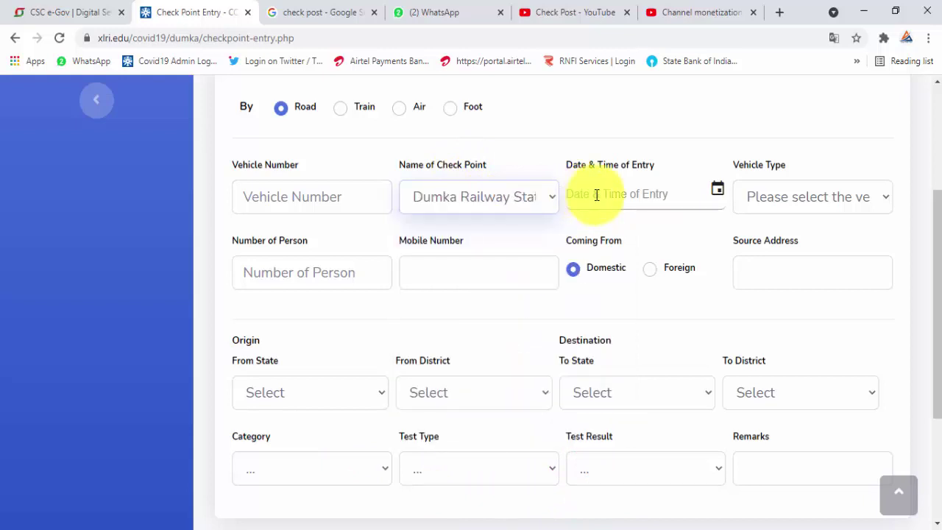
left_click(717, 189)
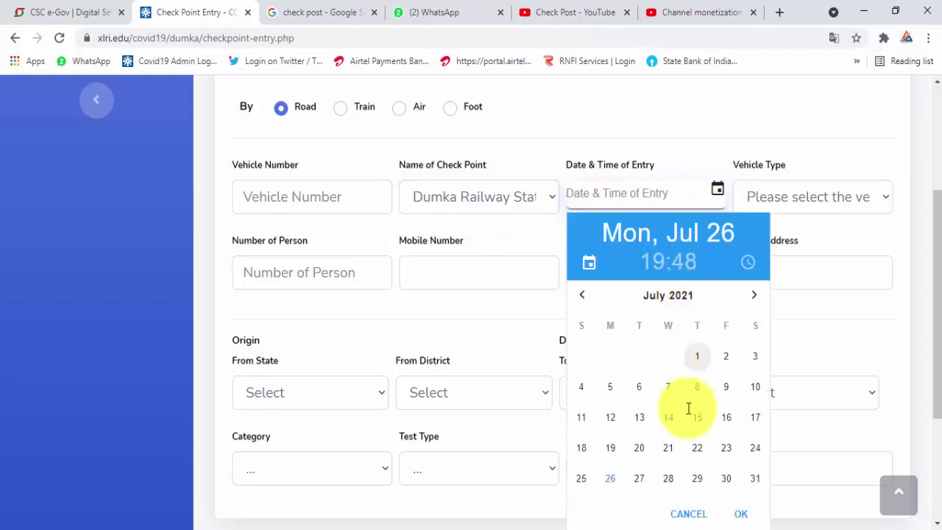
left_click(609, 478)
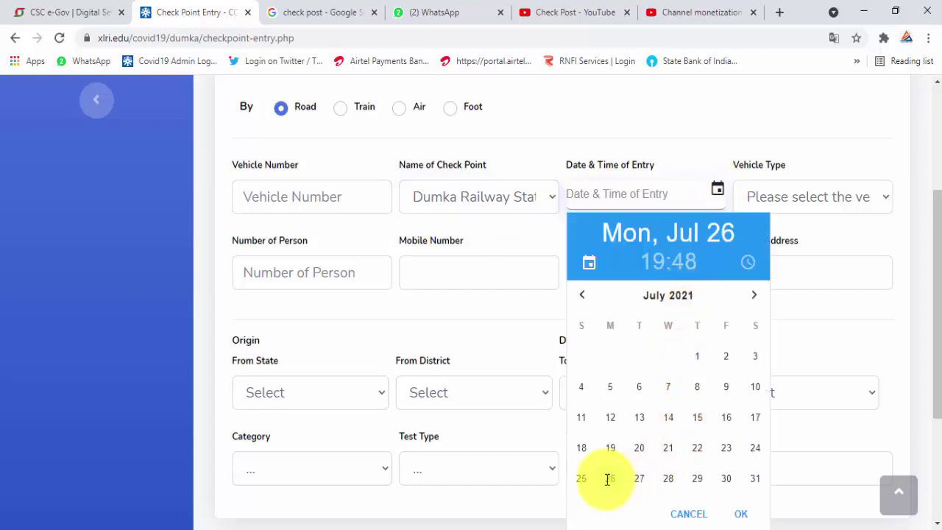
left_click(886, 196)
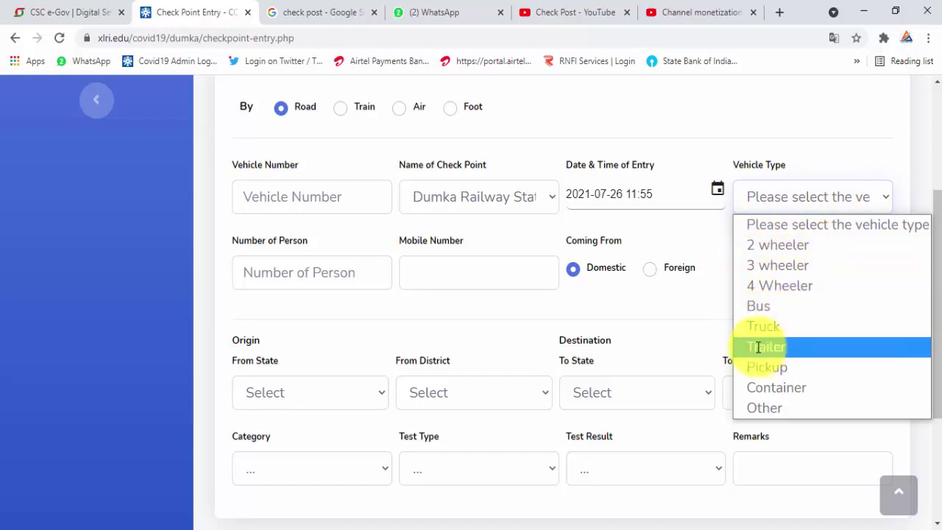
left_click(749, 244)
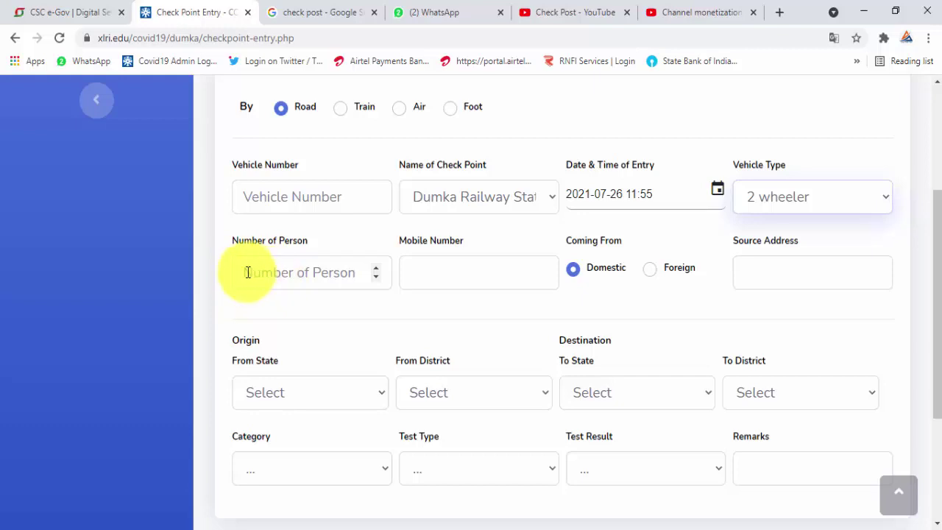
Enter 2 as the number of persons and mark the travellers as coming from Domestic.
left_click(254, 272)
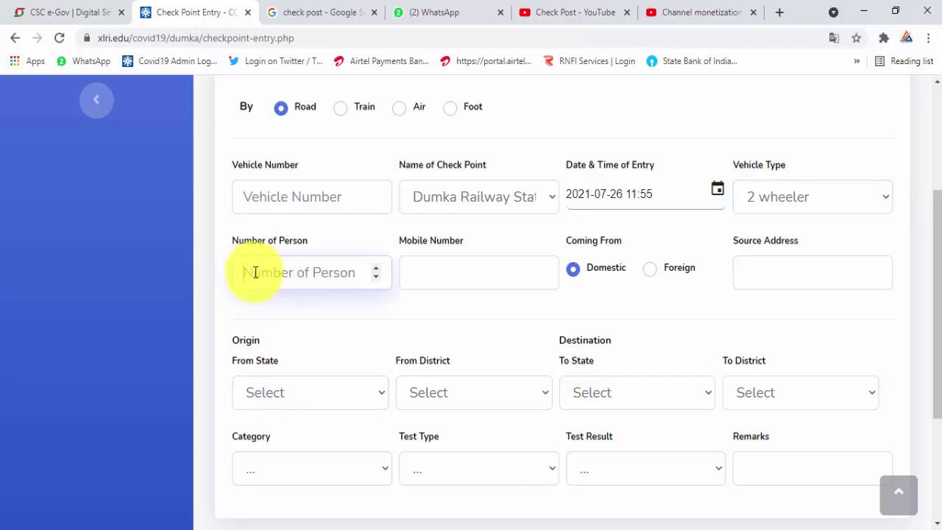
type("2")
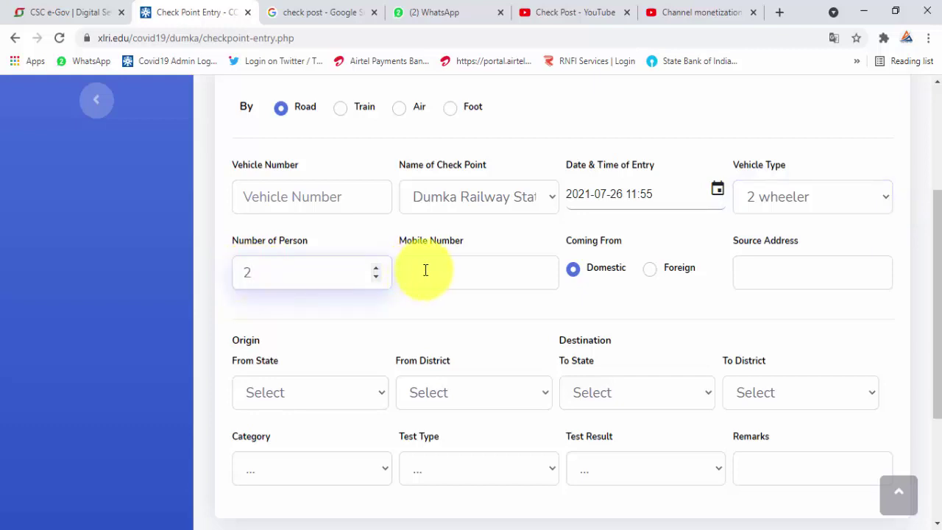
left_click(573, 269)
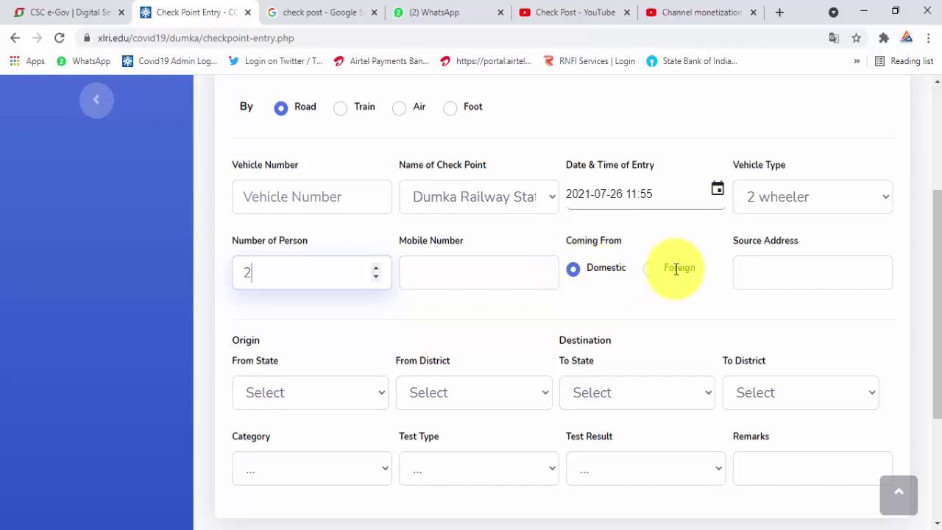
left_click(758, 266)
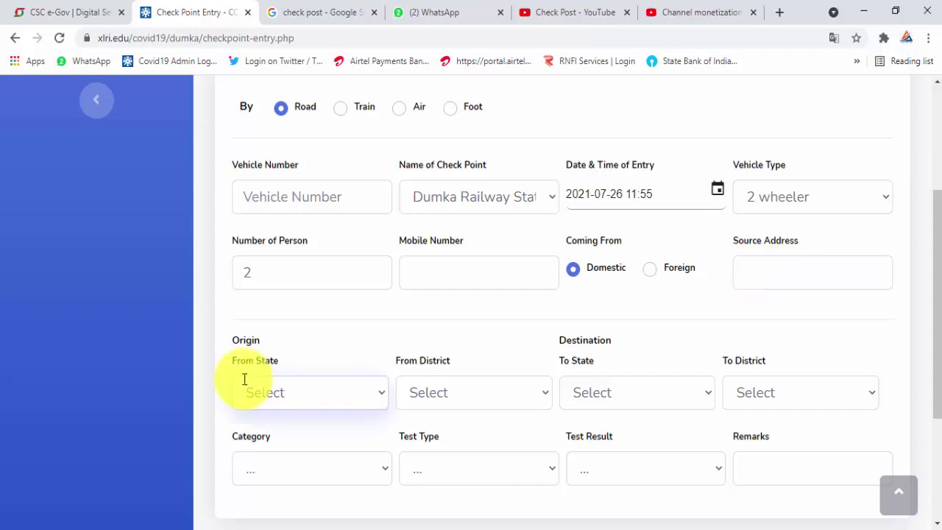
Set the origin to the state Jharkhand and the district Dumka.
left_click(380, 392)
scroll(315, 331, "down", 1)
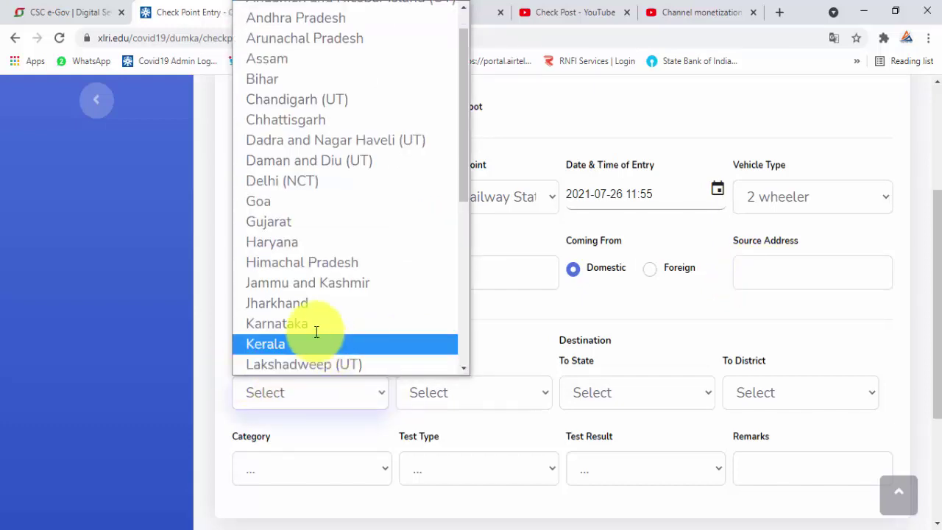
left_click(252, 302)
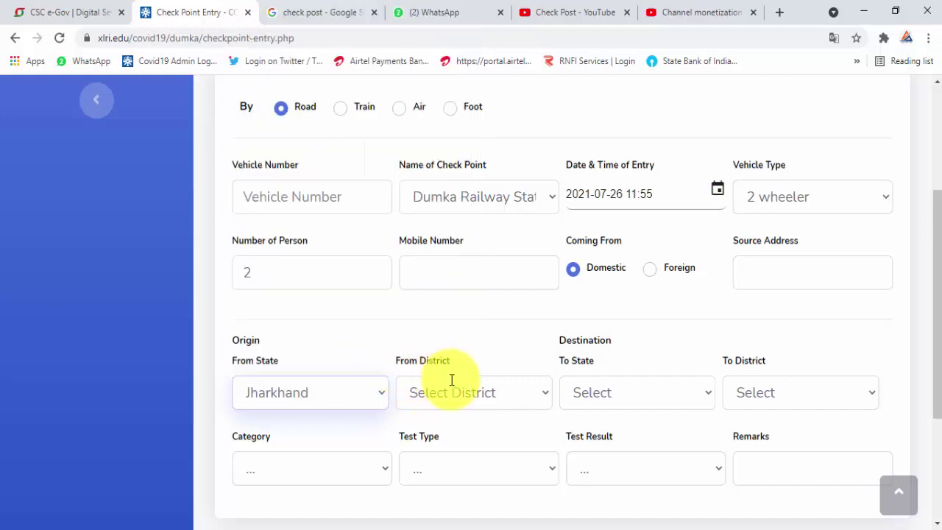
left_click(546, 393)
scroll(481, 252, "down", 1)
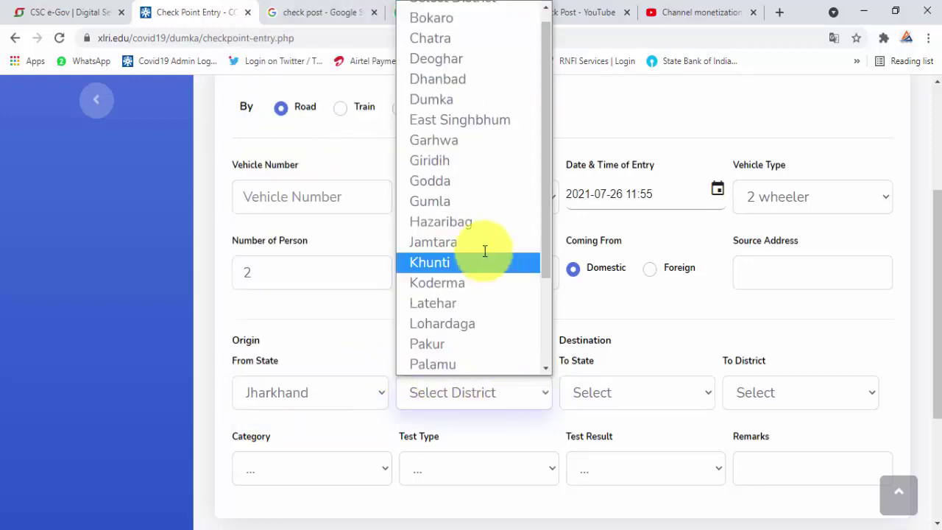
left_click(431, 100)
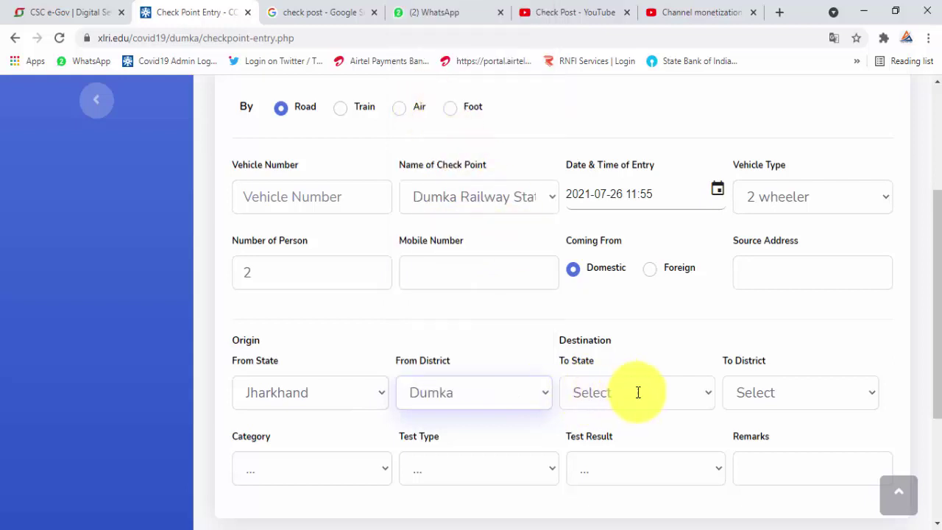
Set the destination to the state West Bengal and the district Birbhum.
left_click(708, 391)
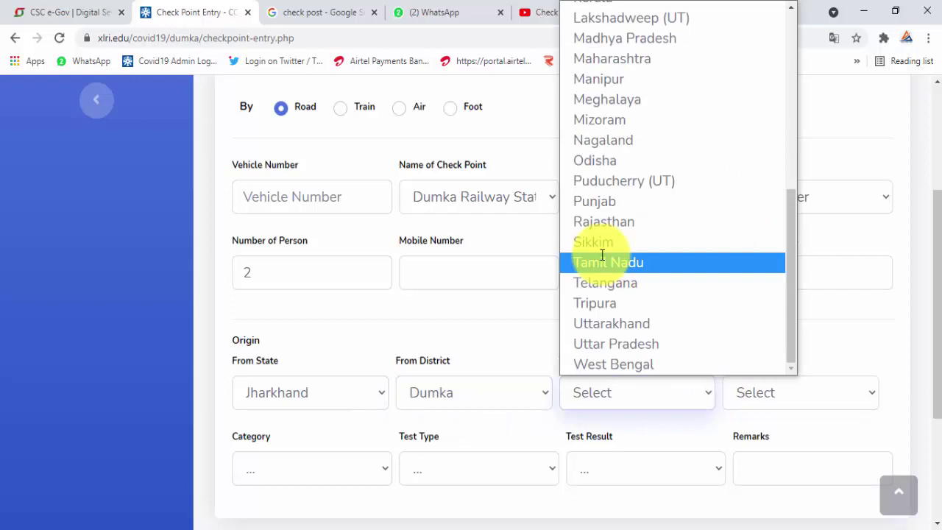
left_click(602, 365)
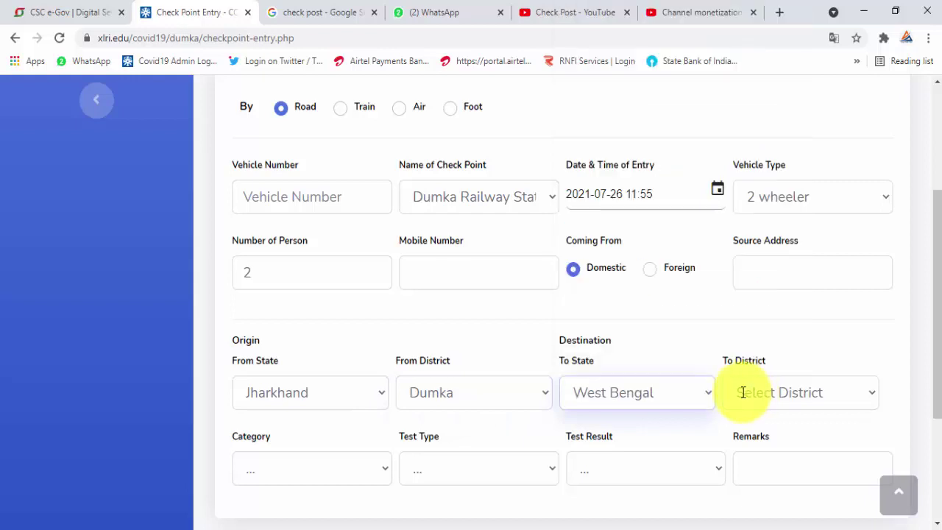
left_click(869, 391)
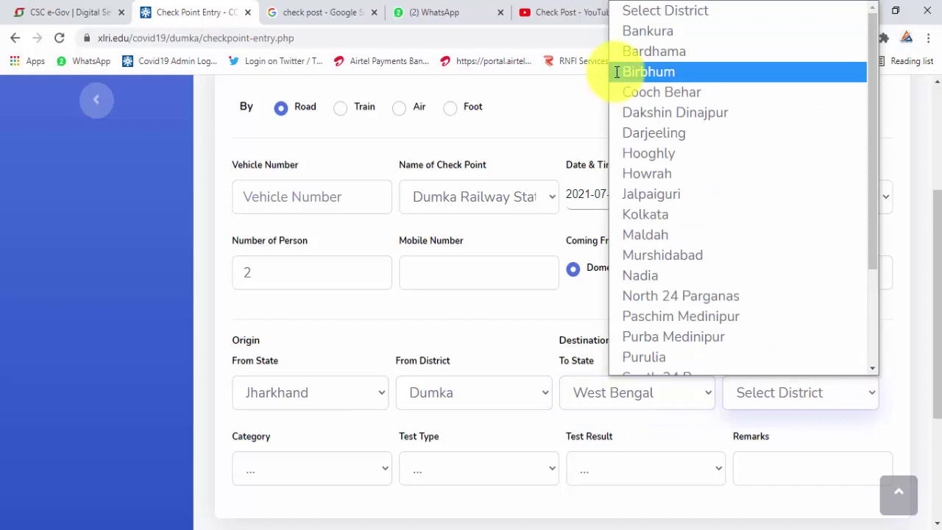
left_click(684, 71)
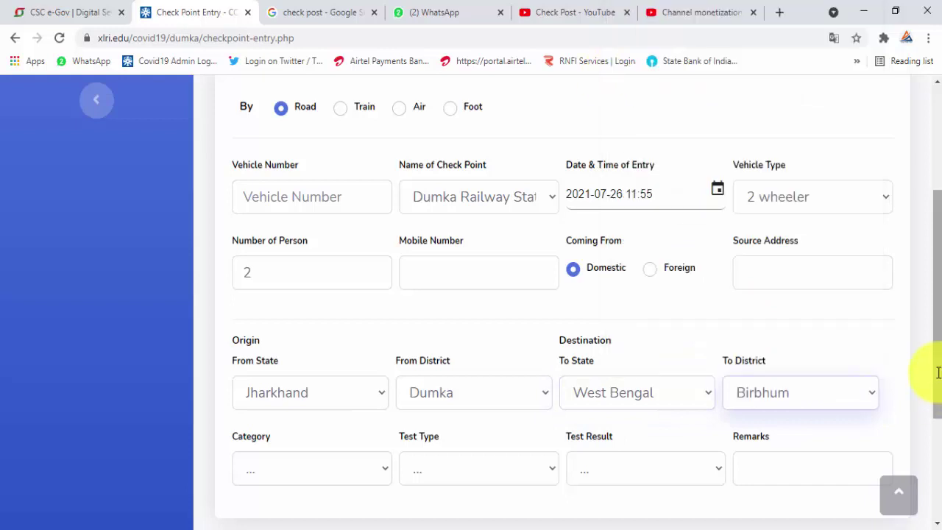
Set the entry's category to Others, with test type RAT and test result Negative.
scroll(932, 374, "down", 3)
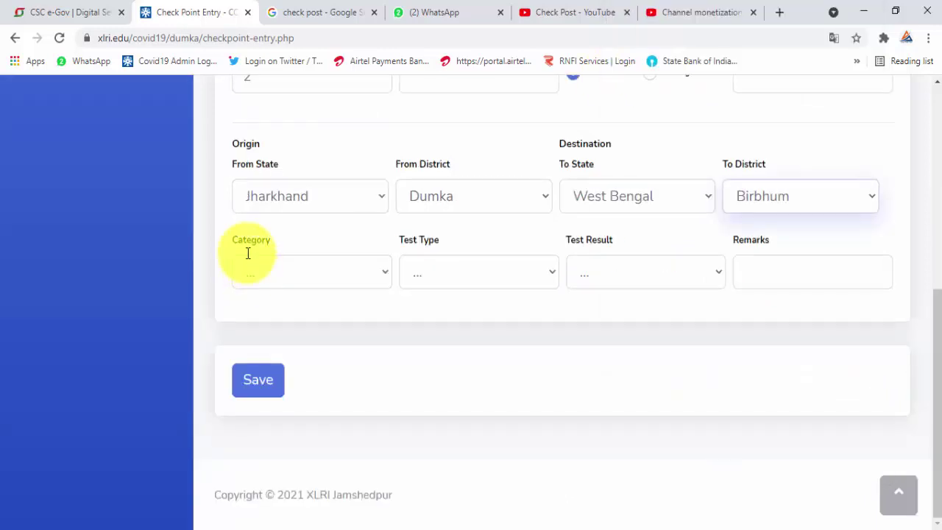
left_click(291, 271)
left_click(246, 340)
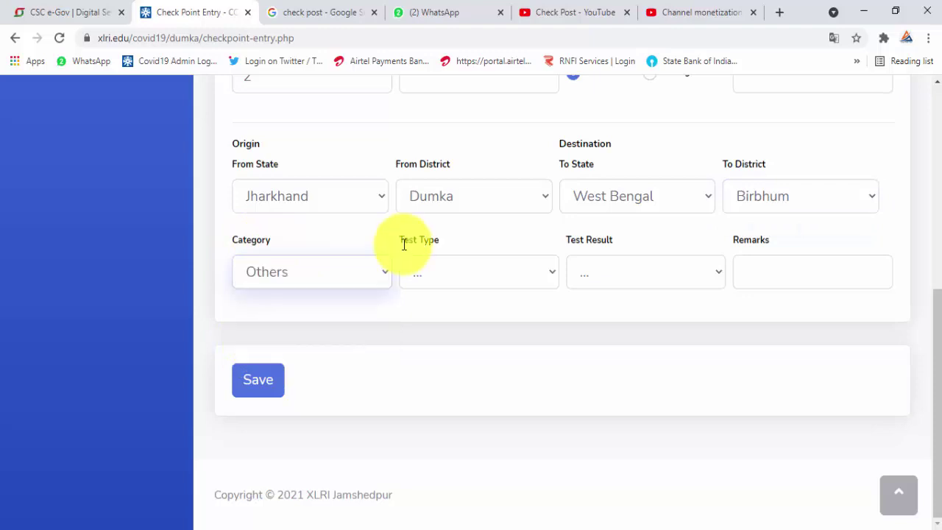
left_click(454, 272)
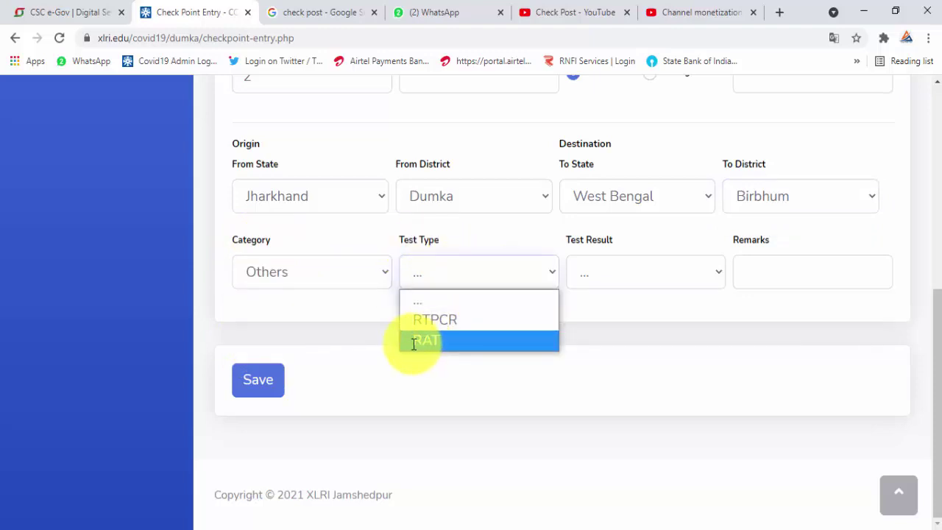
left_click(431, 342)
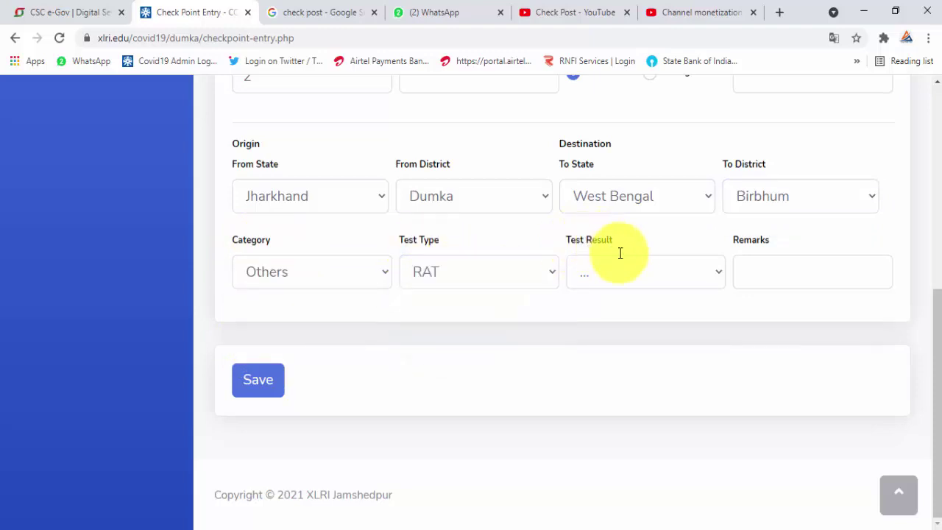
left_click(718, 270)
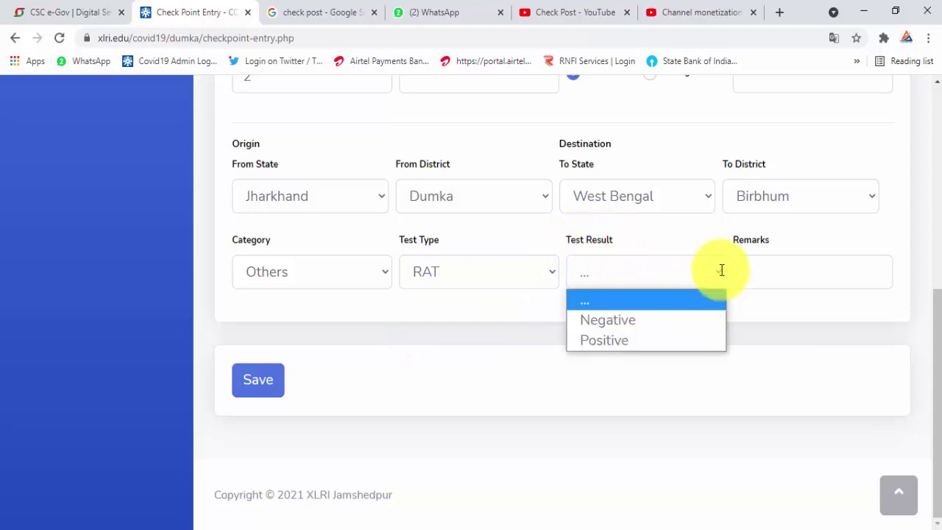
left_click(592, 321)
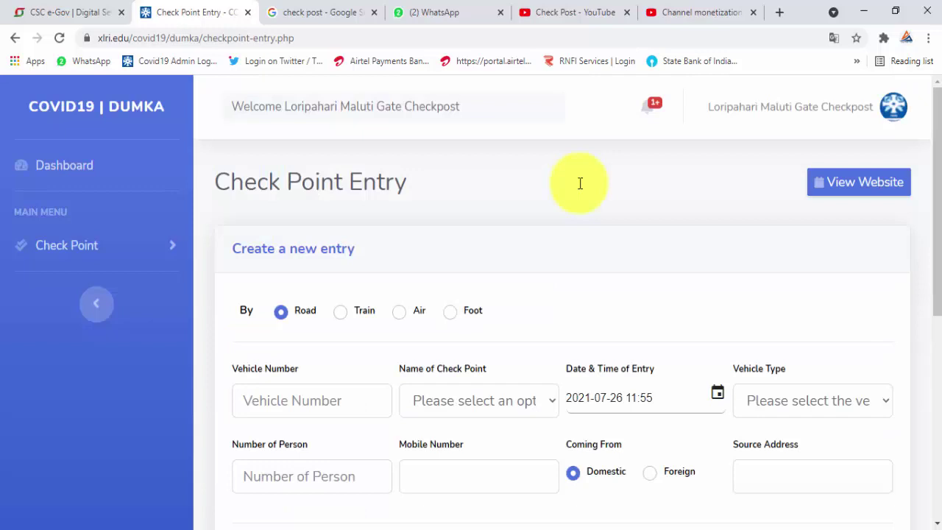
Log out of the check post account.
left_click(893, 106)
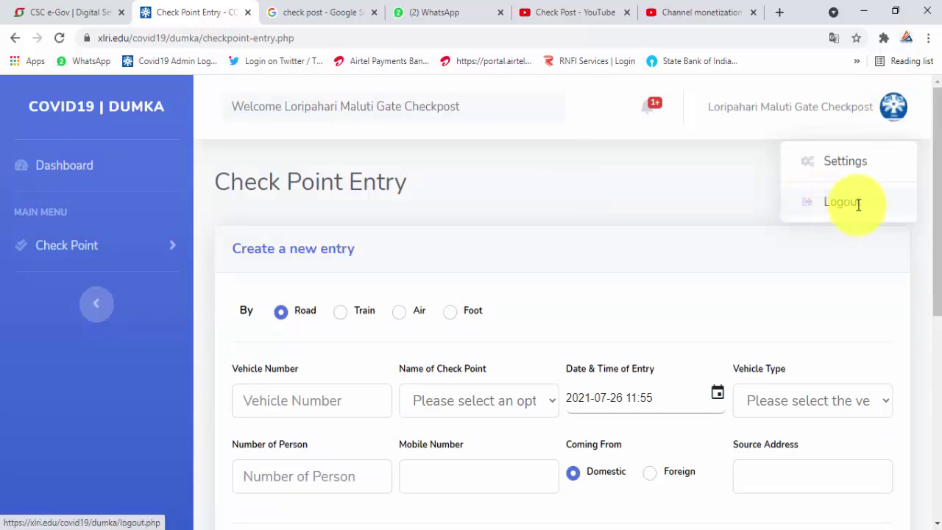
left_click(840, 202)
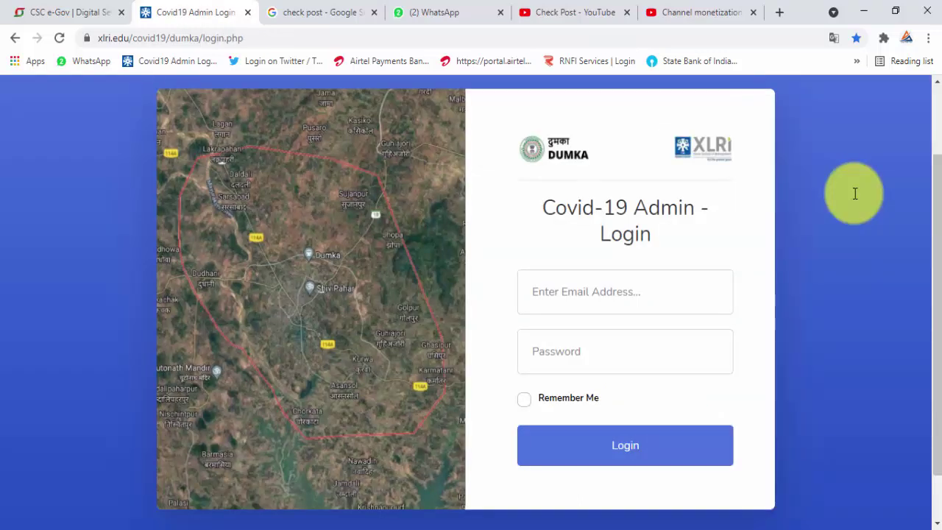